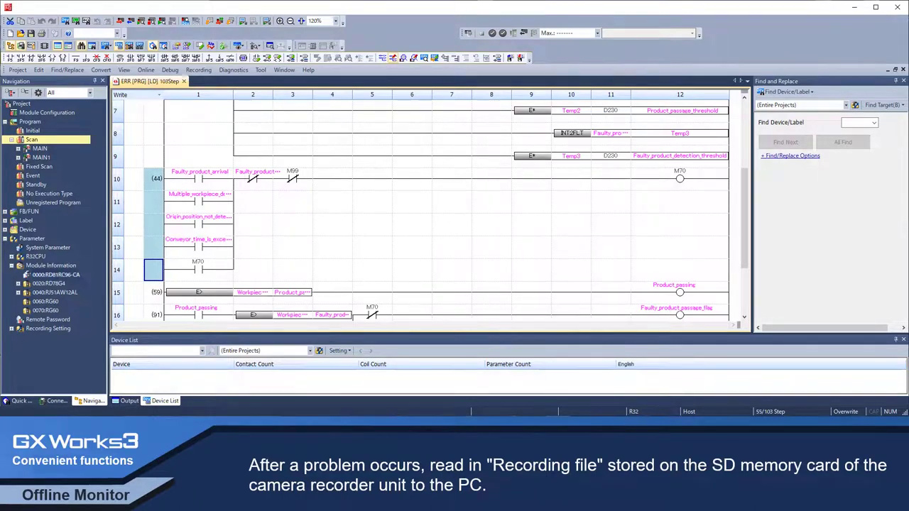
- Read the newest recording file, 1TS01_003, from the camera recorder unit into the PC
left_click(199, 70)
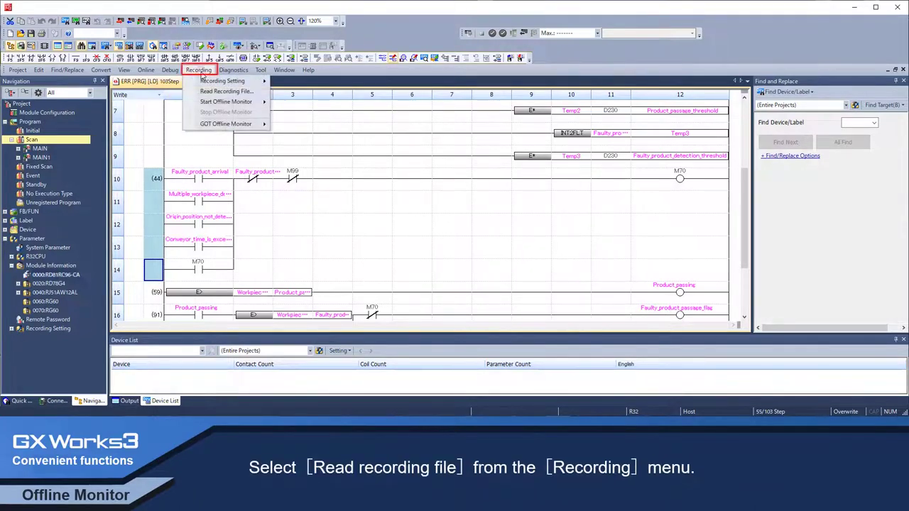
left_click(206, 95)
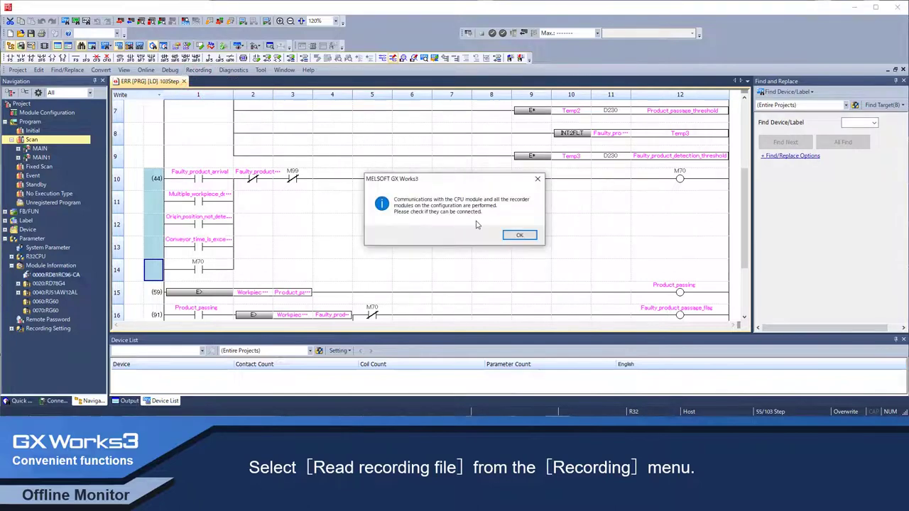
left_click(520, 235)
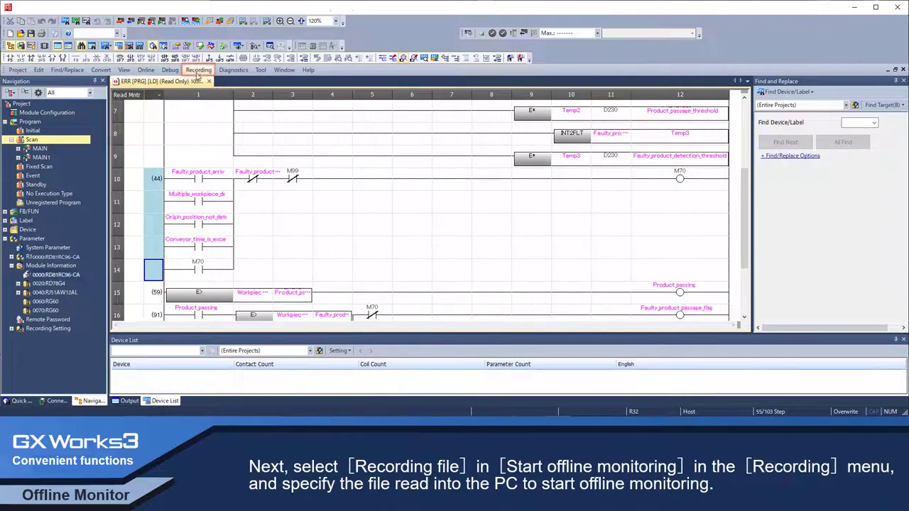
- Start offline monitoring from record.melrc without opening the project saved in the recording
left_click(198, 70)
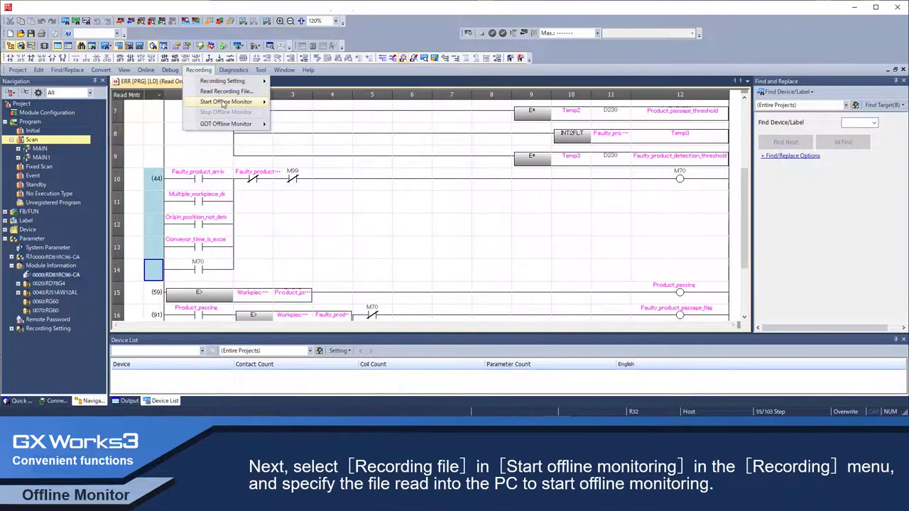
mouse_move(226, 105)
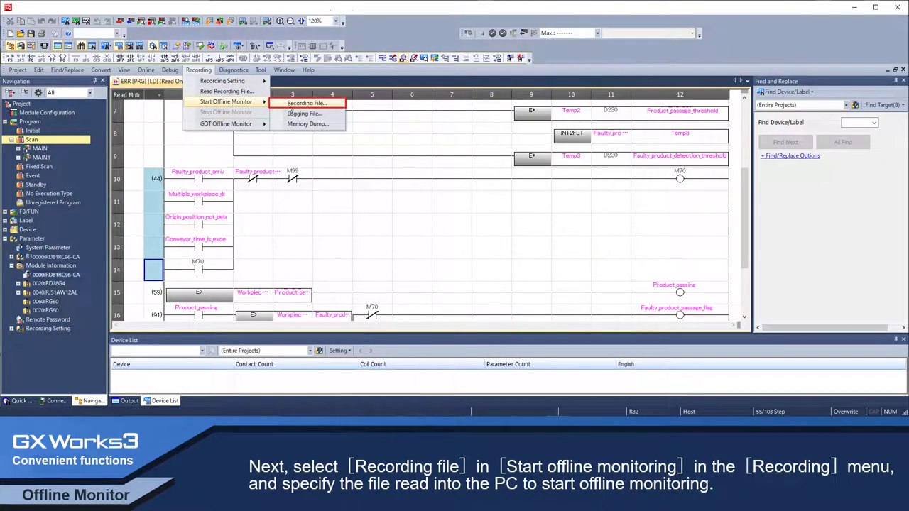
left_click(300, 106)
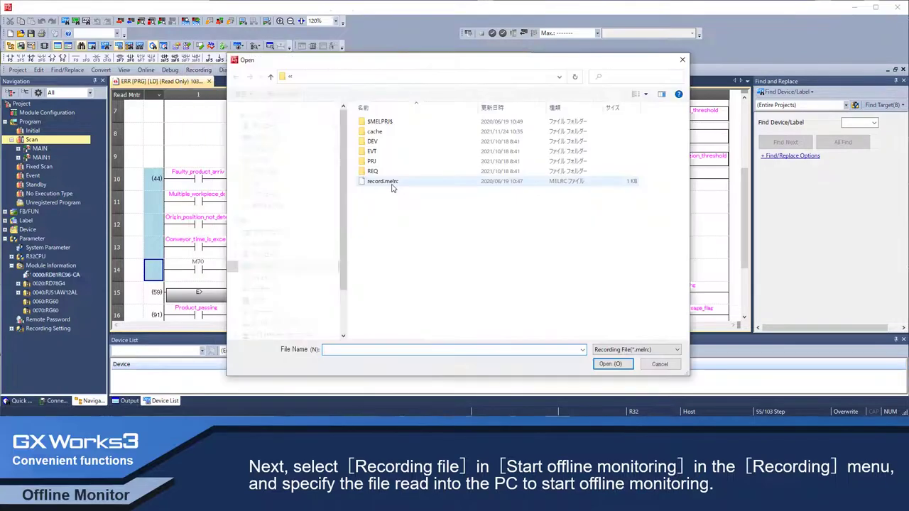
left_click(386, 182)
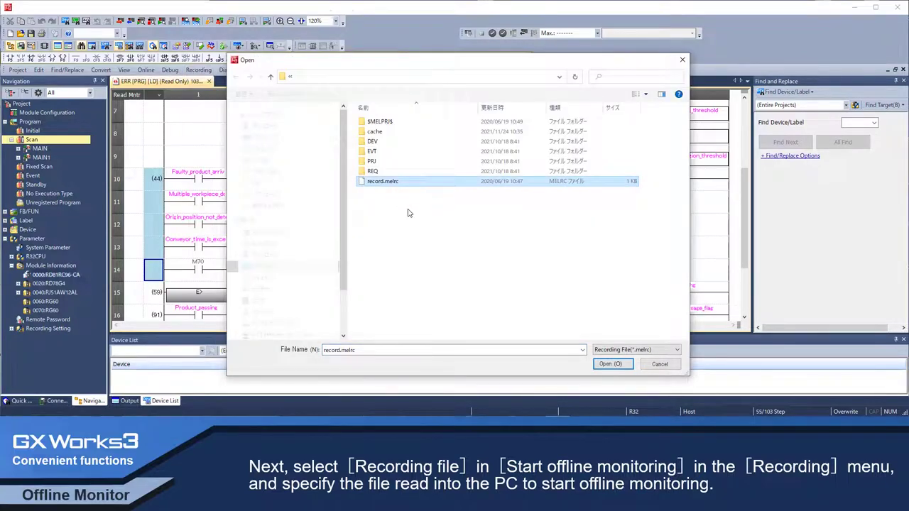
left_click(607, 365)
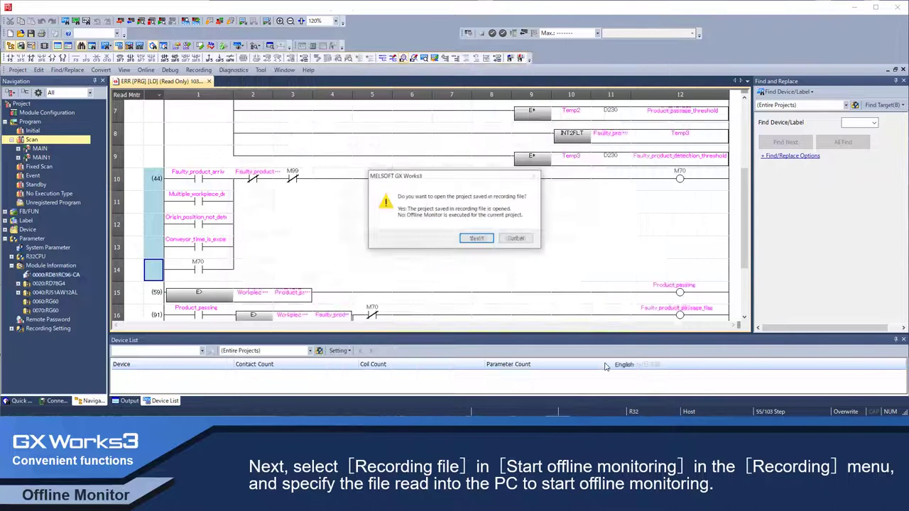
left_click(514, 240)
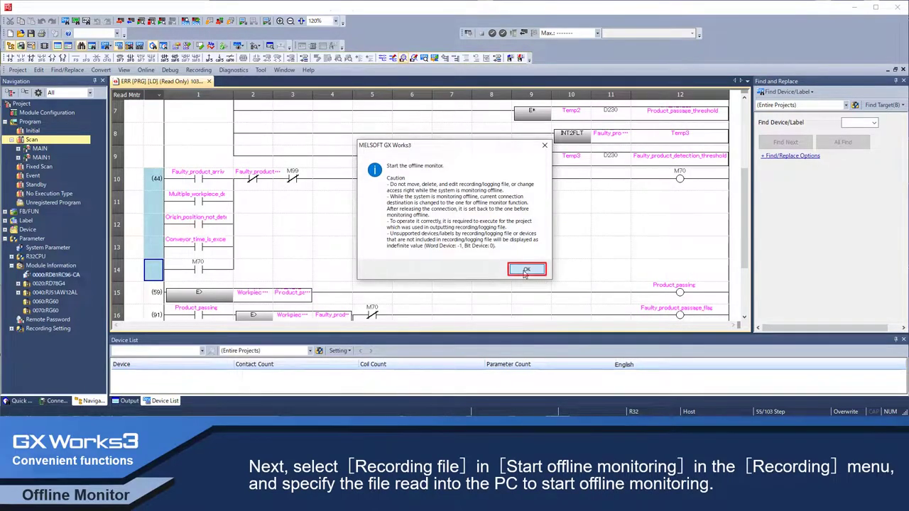
left_click(525, 270)
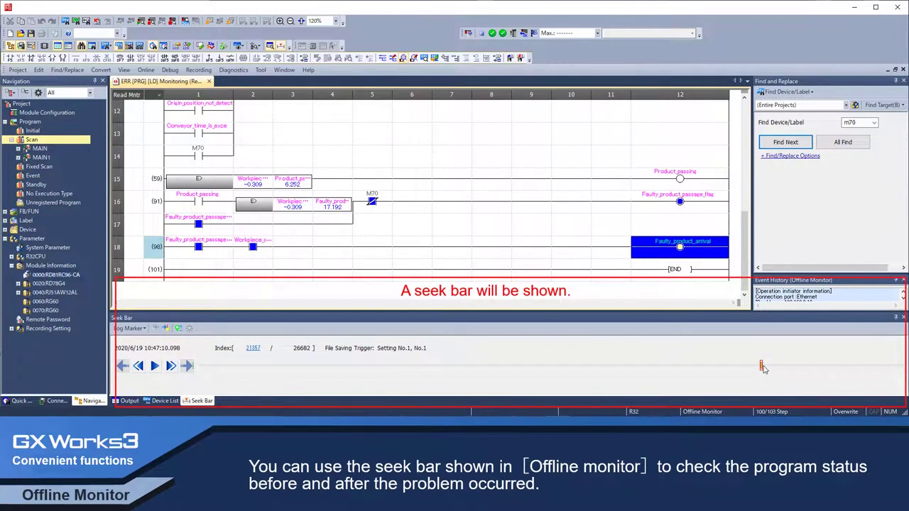
- Rewind playback to 10:47:11.292, where coil M70 is energised
left_click_drag(761, 367, 709, 384)
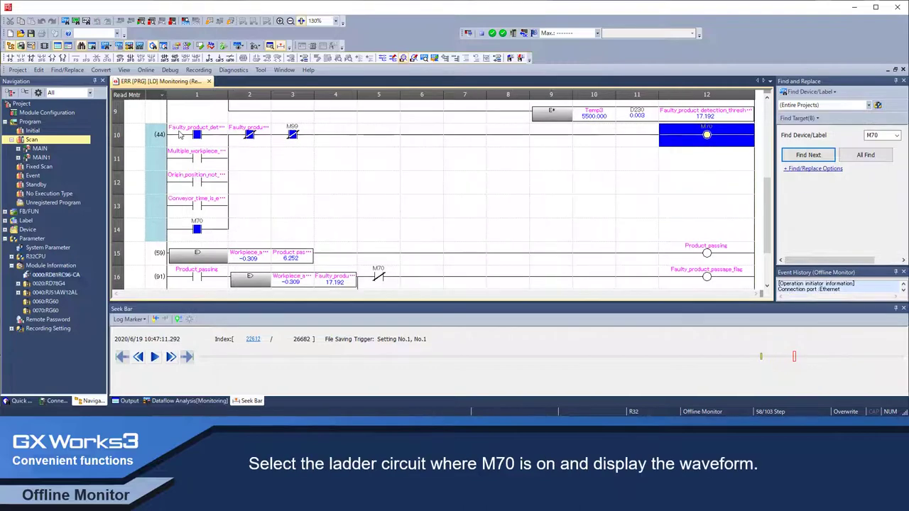
- Select the M70 circuit across rows 10–14 and request its wave display
left_click(178, 136)
left_click_drag(178, 137, 699, 240)
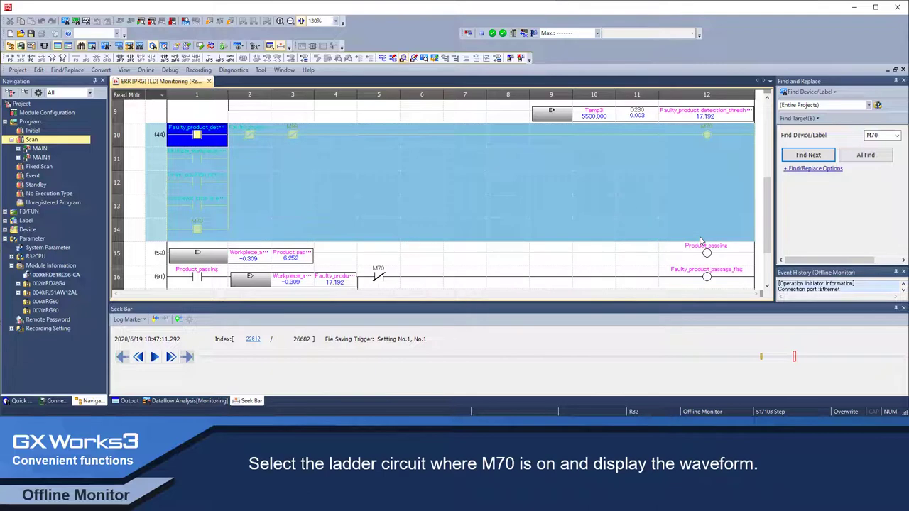
right_click(689, 203)
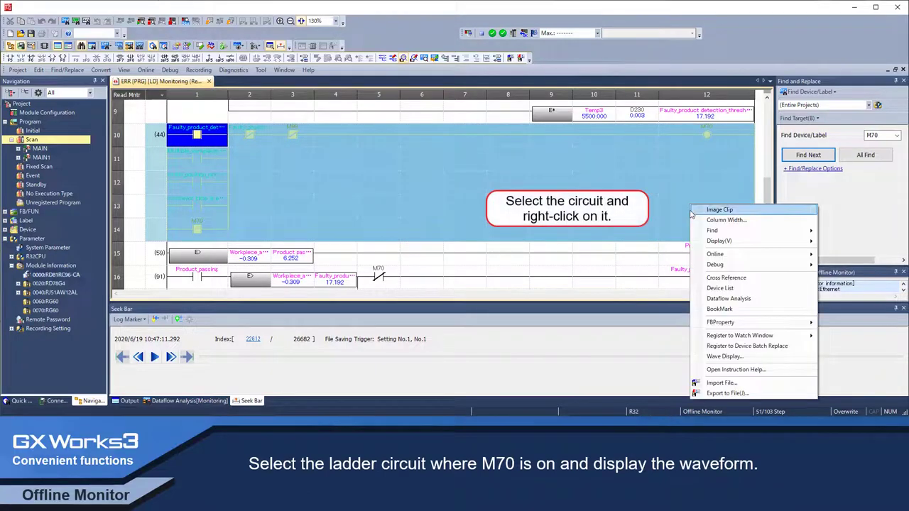
left_click(723, 355)
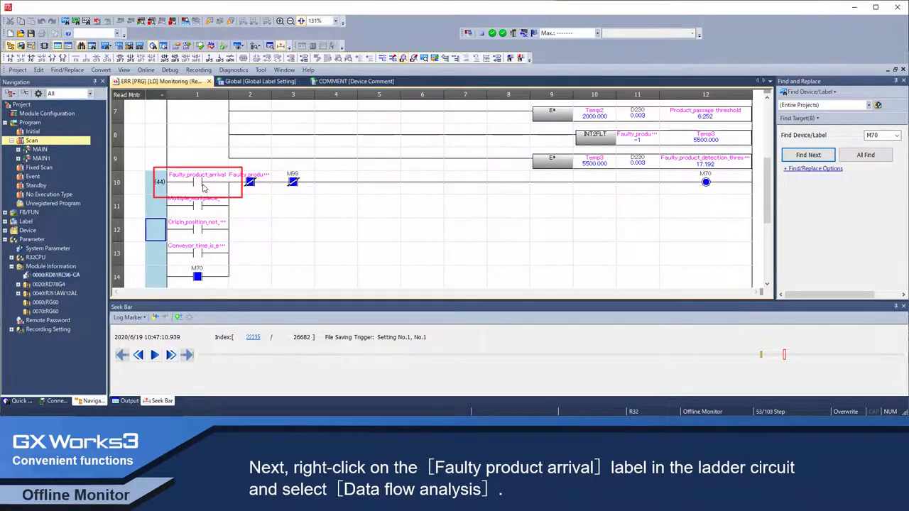
- Run a dataflow analysis on Faulty_product_arrival, expand Faulty_product_passage_flag, and monitor node values
right_click(203, 186)
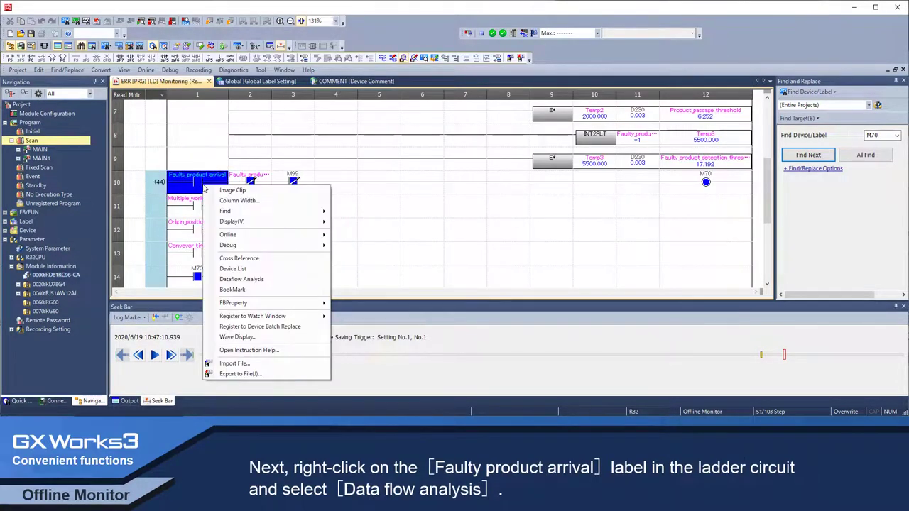
left_click(260, 282)
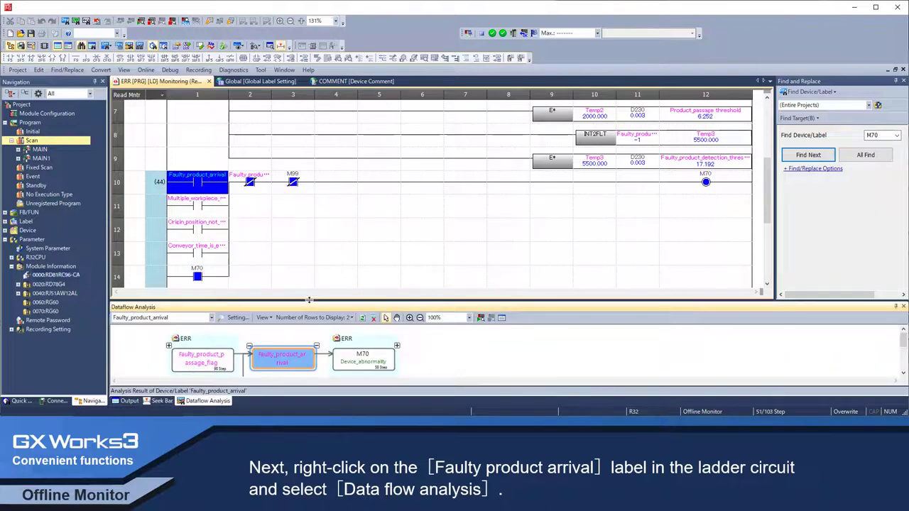
left_click_drag(323, 220, 326, 125)
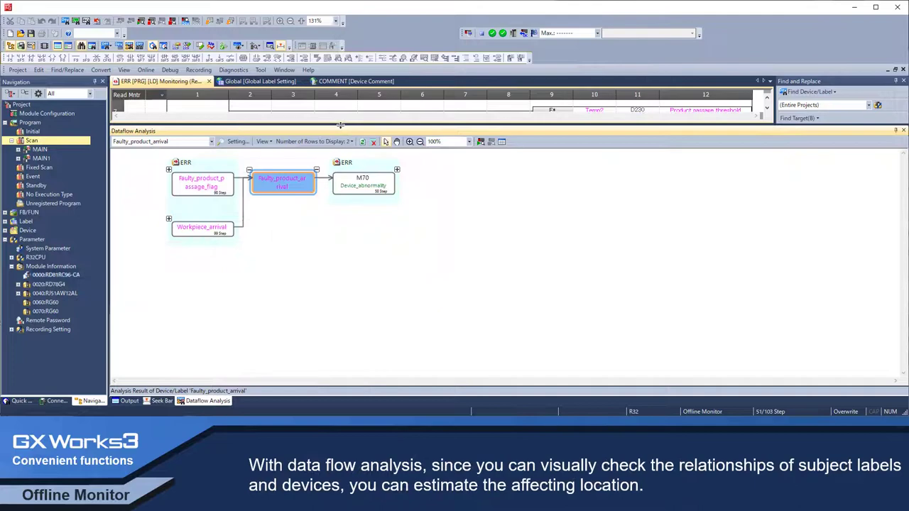
double_click(173, 178)
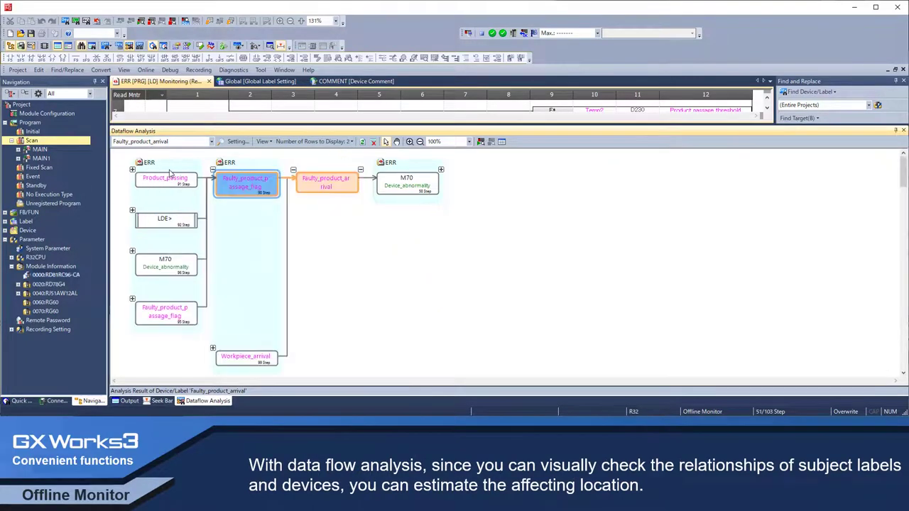
left_click(481, 142)
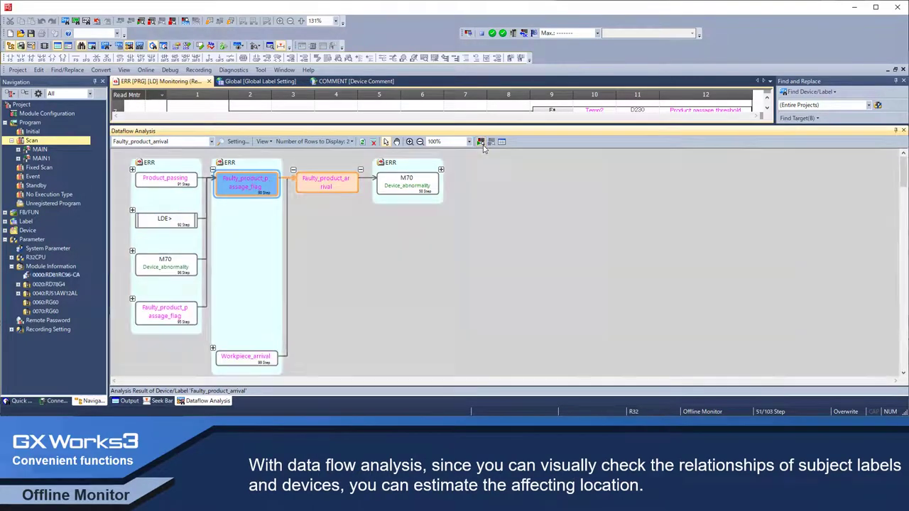
left_click(396, 142)
left_click_drag(268, 169, 411, 169)
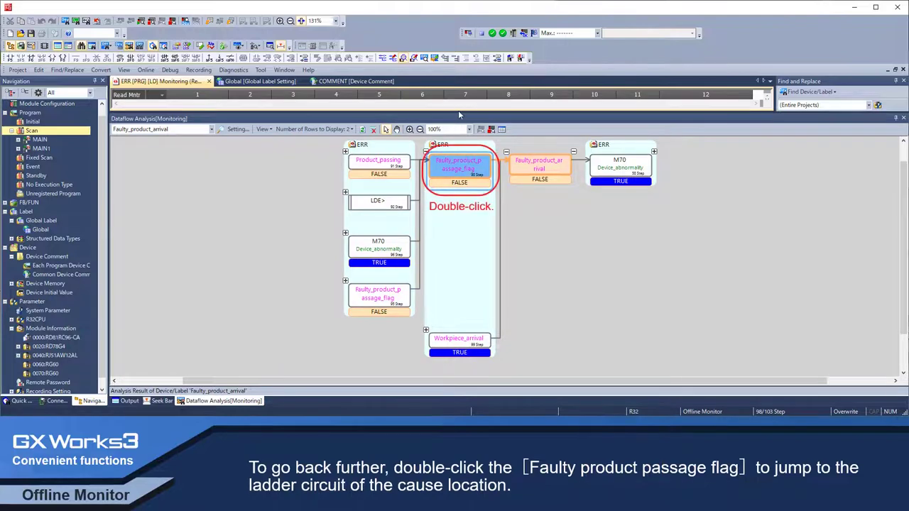
- Show rung 16's workpiece height and faulty-product threshold comparison as waveforms
left_click_drag(458, 112, 472, 332)
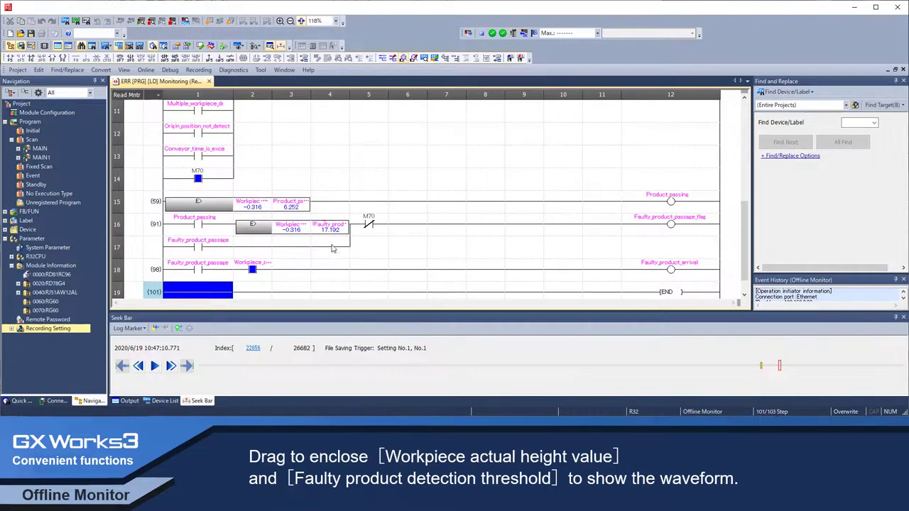
mouse_move(333, 249)
left_mouse_down()
mouse_move(298, 233)
mouse_move(335, 247)
left_mouse_up()
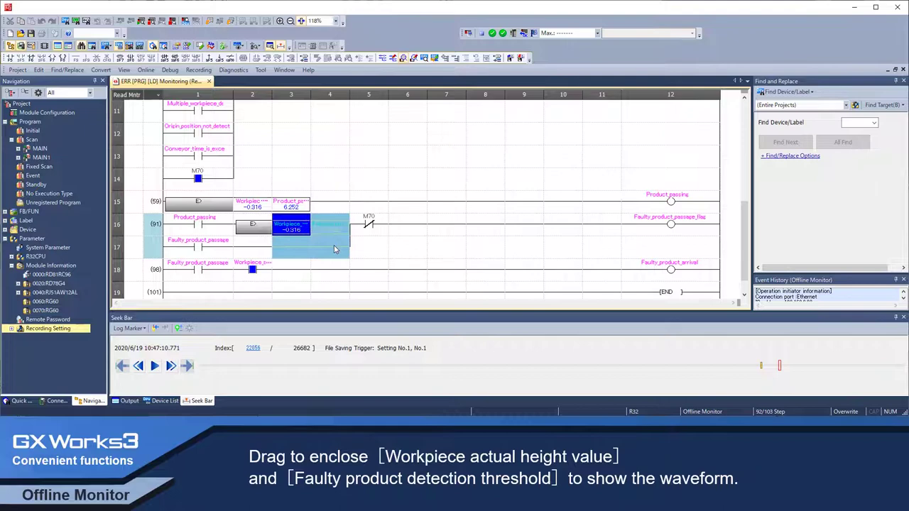
right_click(335, 245)
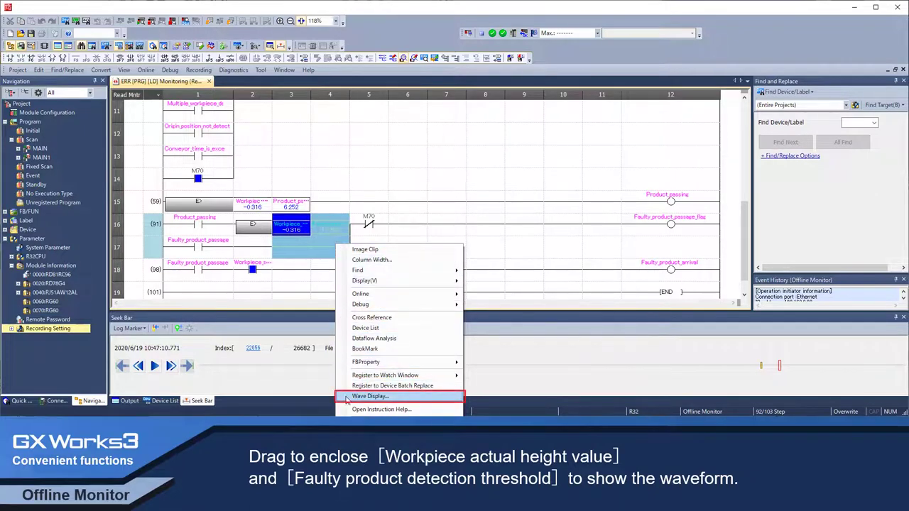
left_click(370, 396)
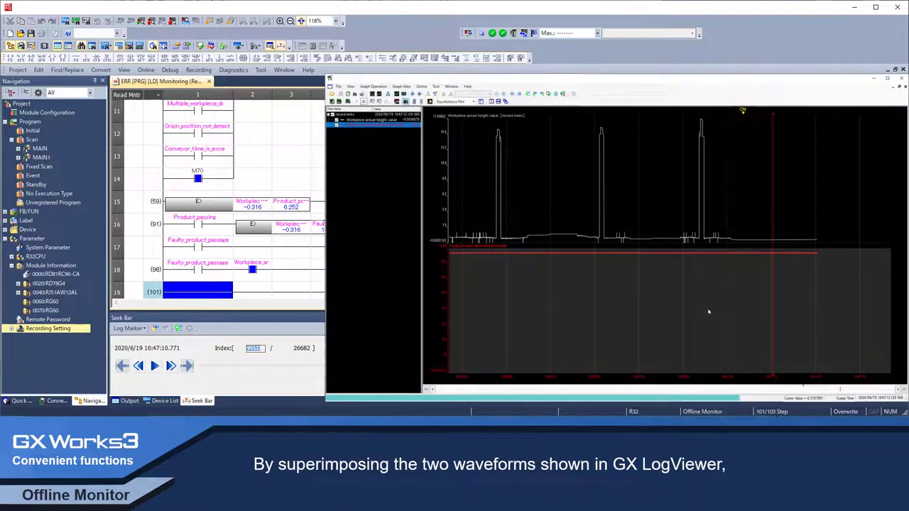
- Overlay the threshold on the height waveform and place a log marker at the 10:47:07.301 peak
left_click_drag(707, 310, 712, 259)
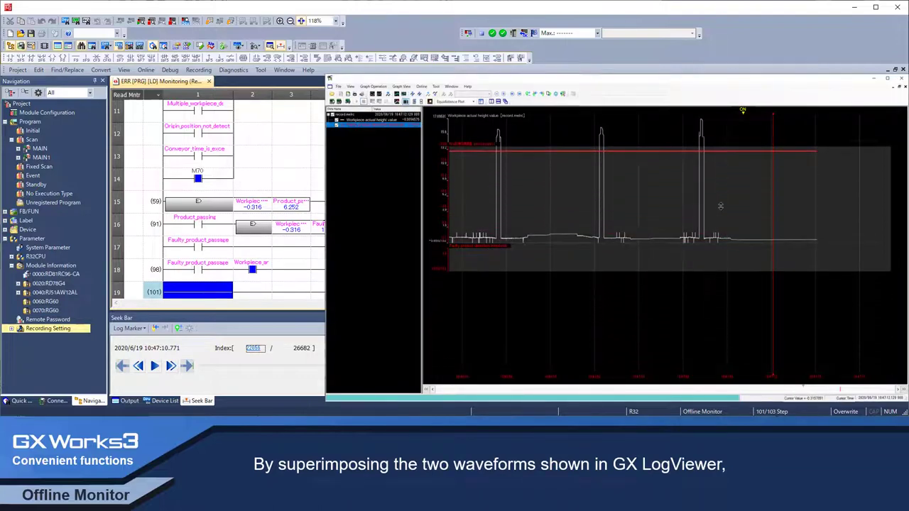
left_click_drag(720, 206, 724, 179)
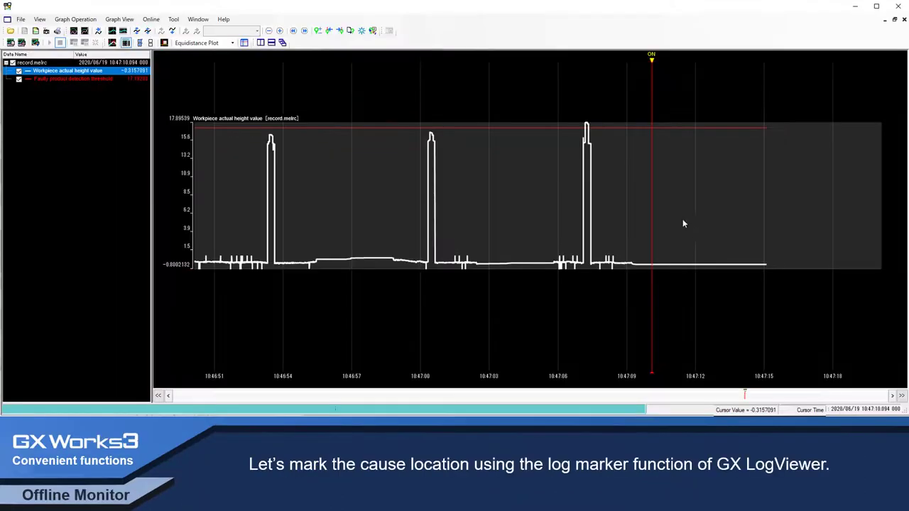
left_click_drag(651, 181, 588, 184)
left_click(319, 31)
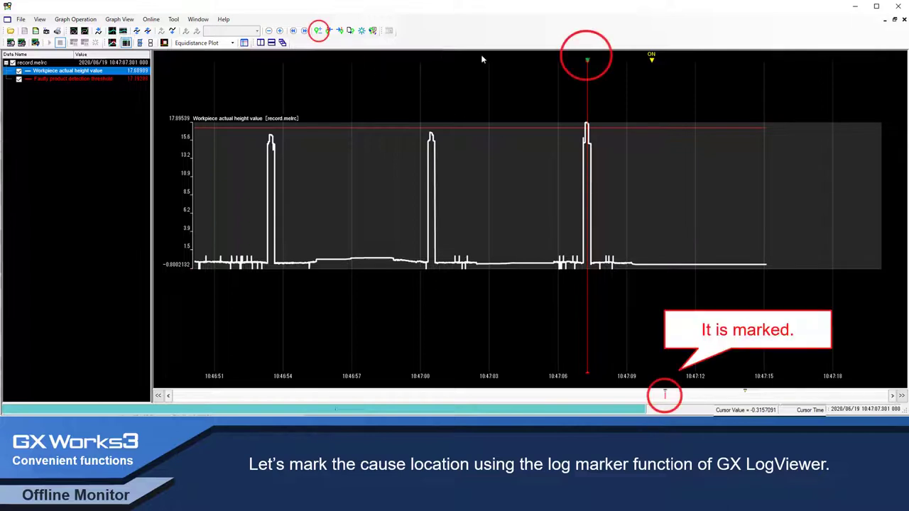
left_click_drag(586, 69, 648, 77)
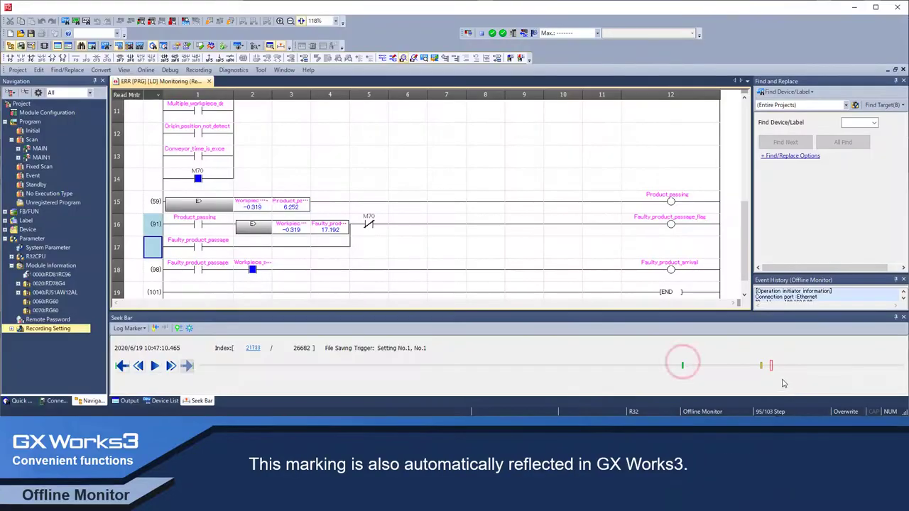
- Rewind the recording seek bar to about 10:47:03
left_click_drag(773, 369, 638, 390)
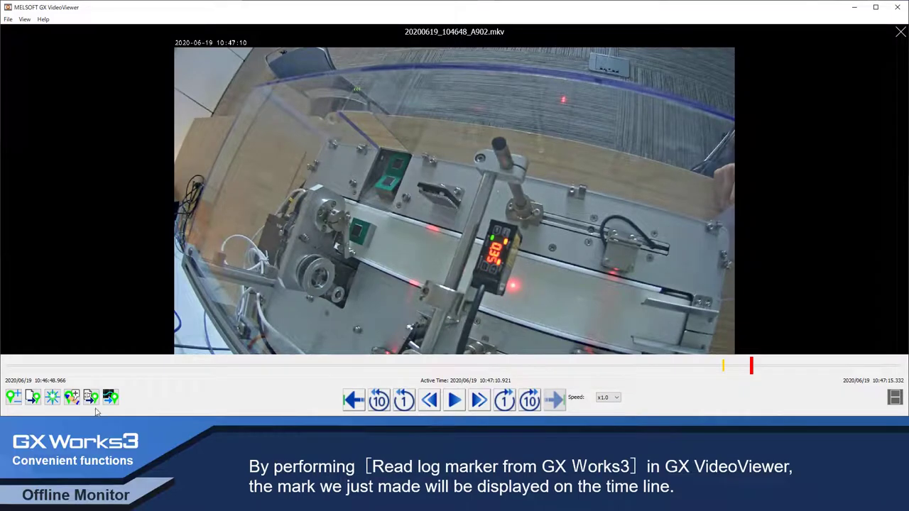
- Load the GX Works3 log marker into GX VideoViewer and play the video from it
left_click(92, 398)
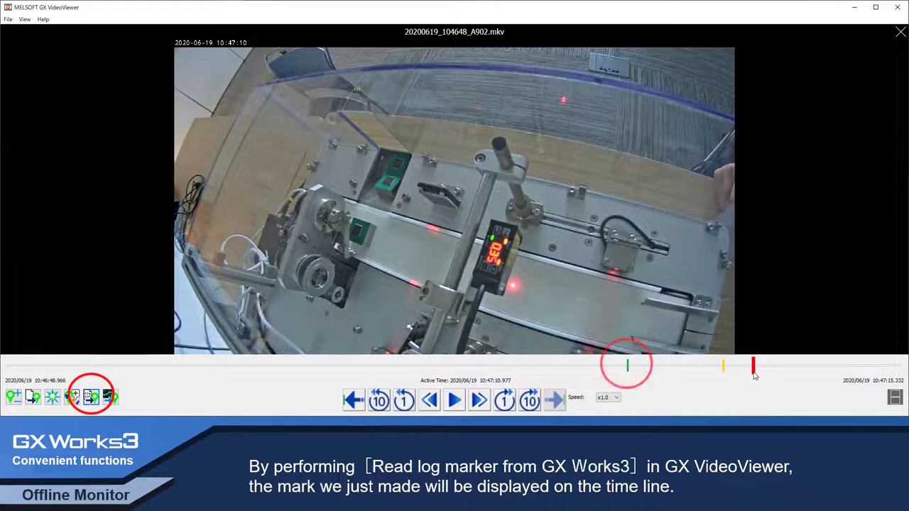
mouse_move(751, 365)
left_mouse_down()
mouse_move(627, 365)
mouse_move(529, 387)
mouse_move(451, 389)
left_mouse_up()
left_click(451, 399)
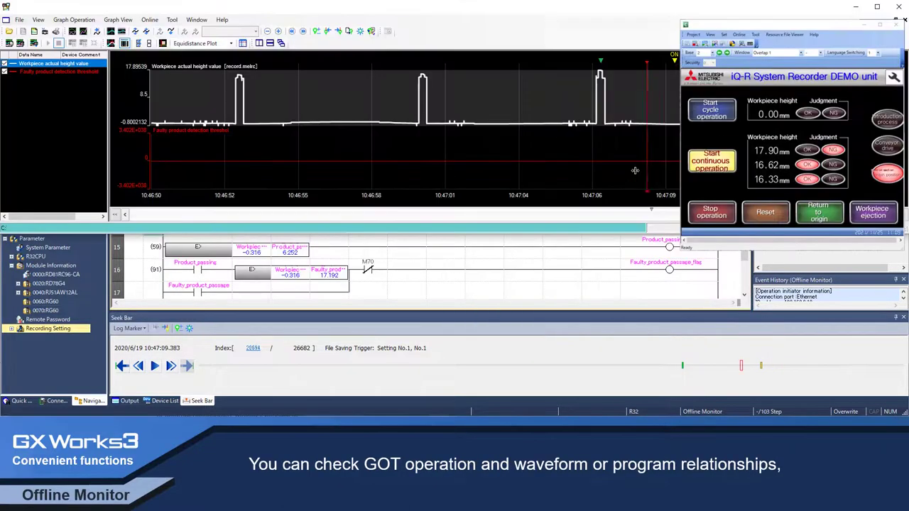
- Move the LogViewer time cursor back so GOT, waveform and ladder show 10:46:56.342
mouse_move(635, 170)
left_mouse_down()
mouse_move(473, 168)
mouse_move(717, 171)
mouse_move(545, 195)
mouse_move(314, 196)
left_mouse_up()
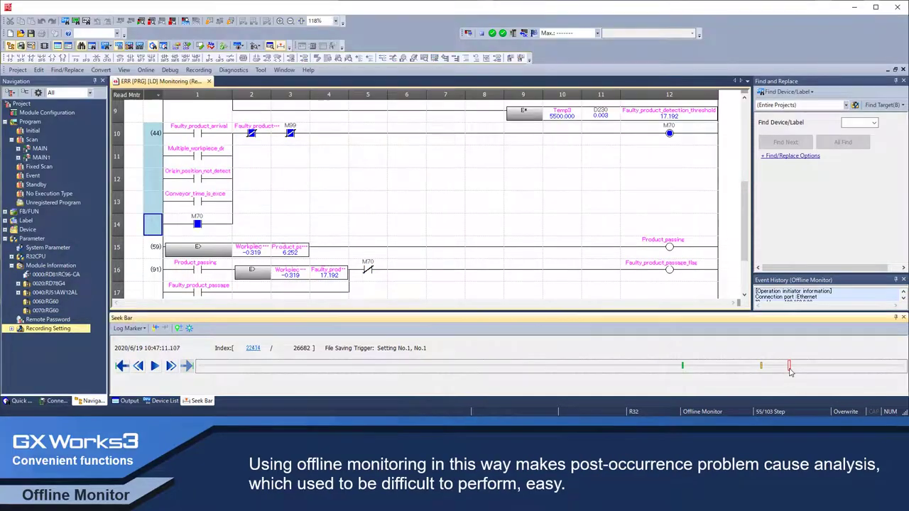
- Scrub the recording back, then forward to 10:47:02.340 so ladder, waveforms, GOT and video align
mouse_move(790, 369)
left_mouse_down()
mouse_move(351, 366)
mouse_move(222, 348)
left_mouse_up()
mouse_move(318, 365)
left_mouse_down()
mouse_move(419, 366)
mouse_move(553, 398)
left_mouse_up()
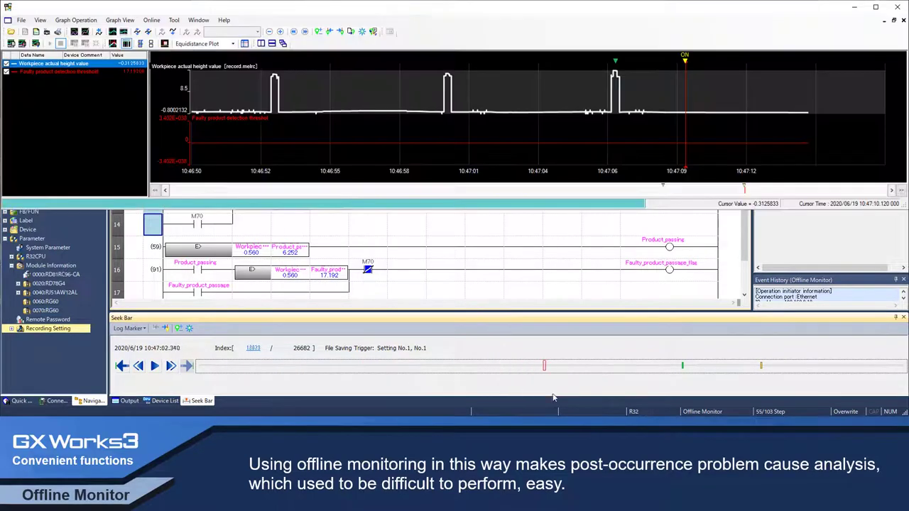